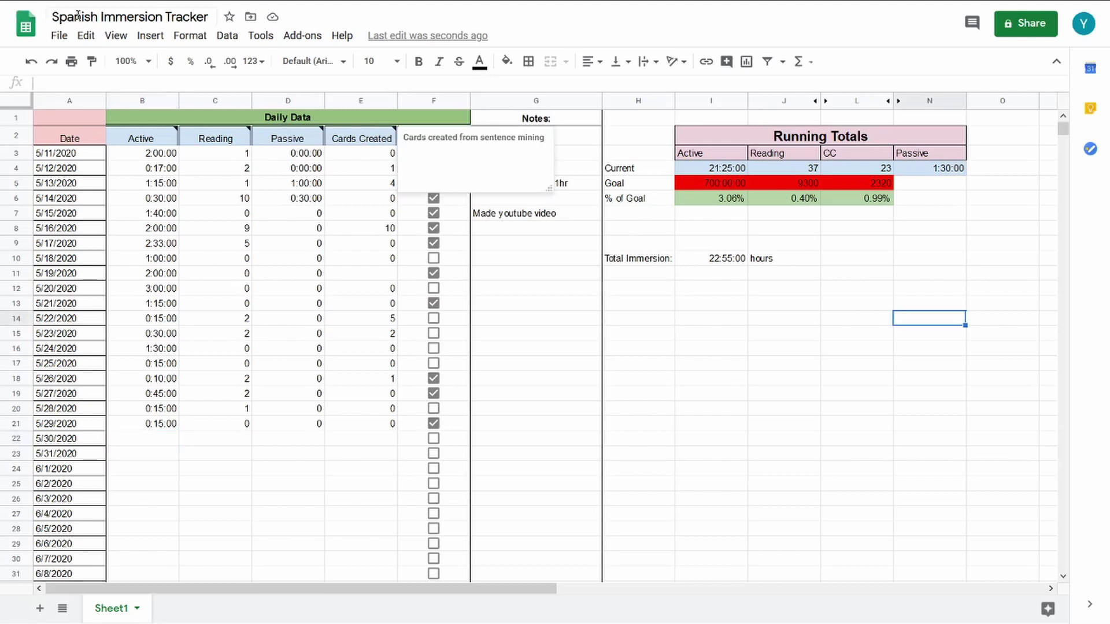
left_click(522, 298)
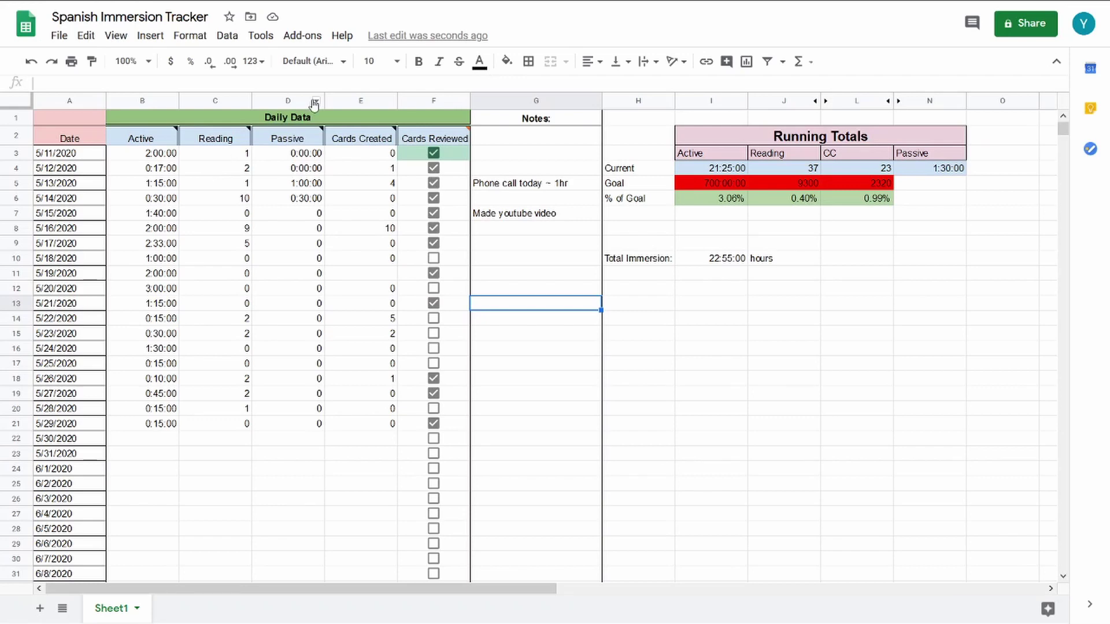
key("F11")
key("F11")
key("F11")
key("F11")
left_click(500, 264)
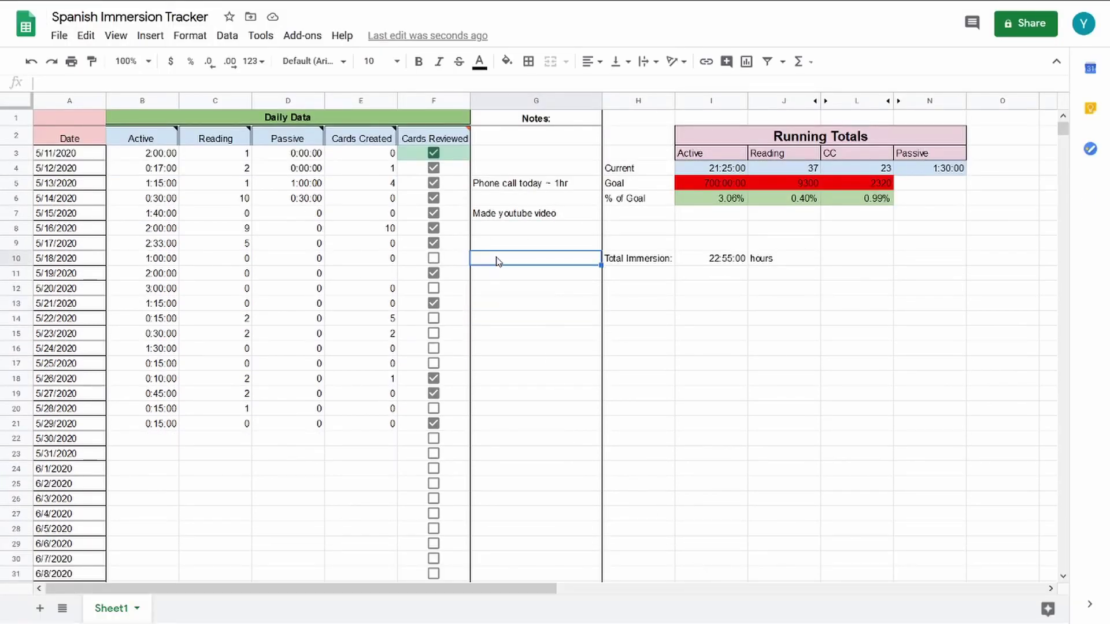
- Look over the Notes heading and the % of Goal row in the Running Totals table
left_click(505, 122)
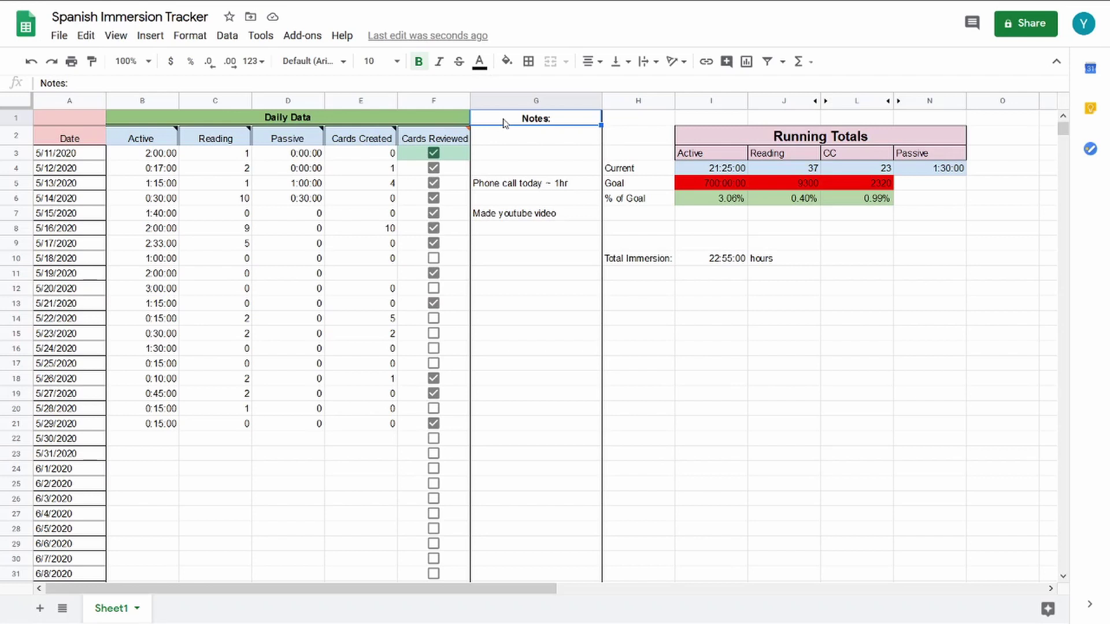
left_click_drag(612, 201, 832, 203)
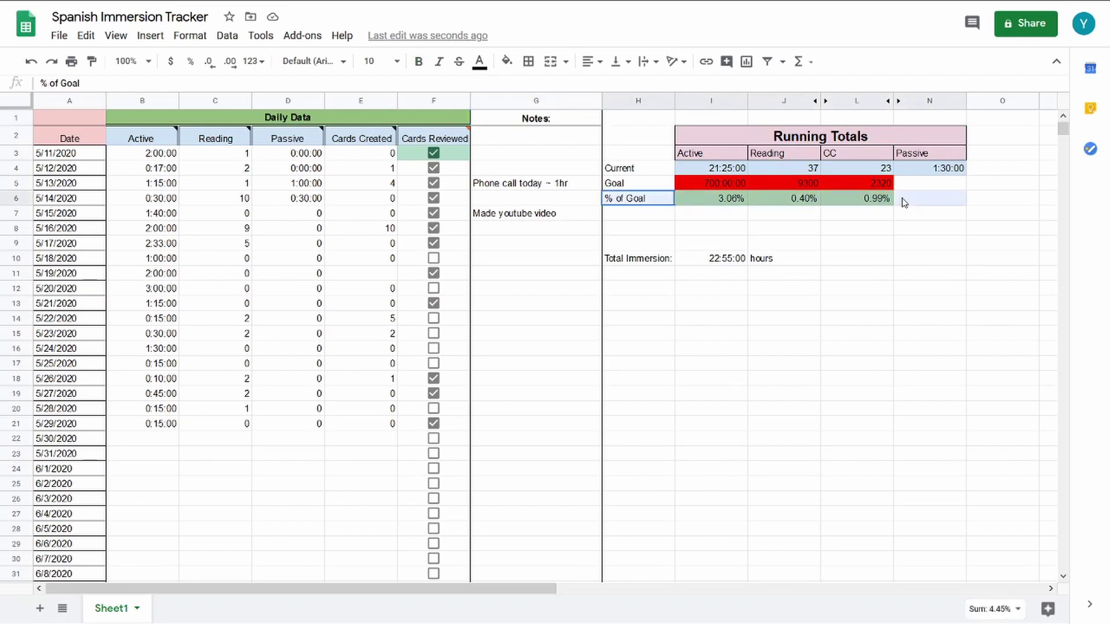
left_click(797, 237)
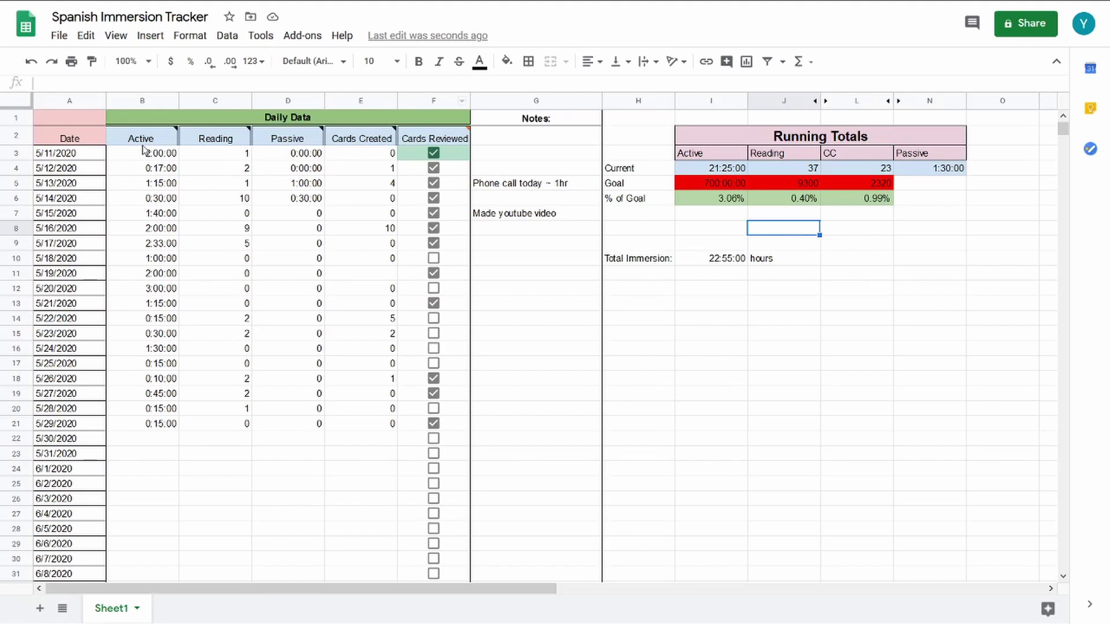
- Examine the Active column's header note and its daily immersion times from 5/11/2020 to 5/29/2020
mouse_move(143, 149)
left_click(151, 140)
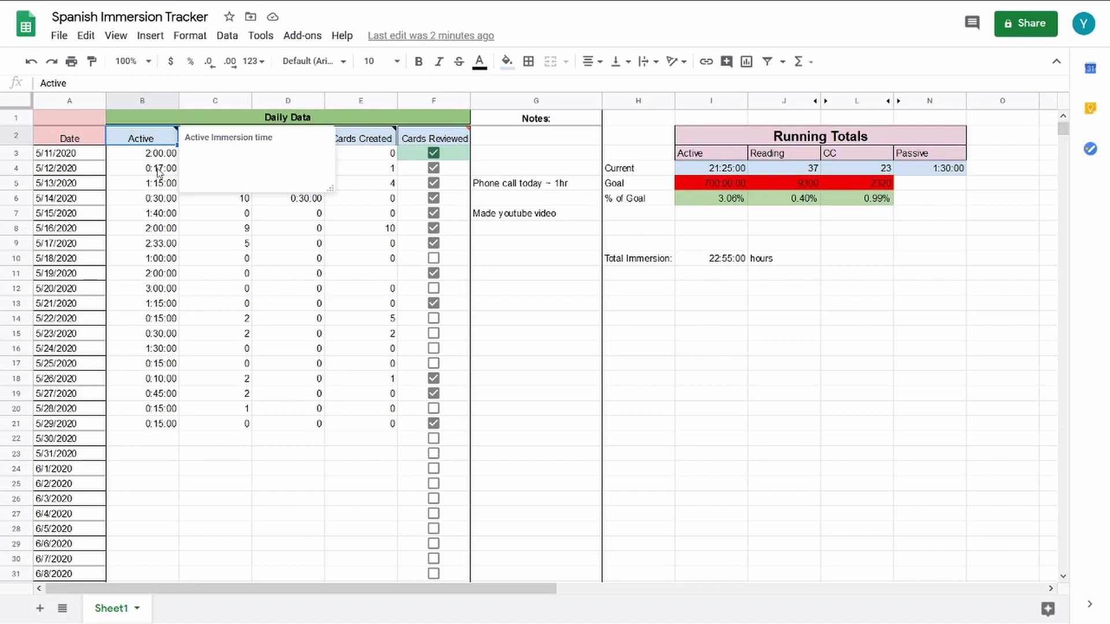
left_click(160, 160)
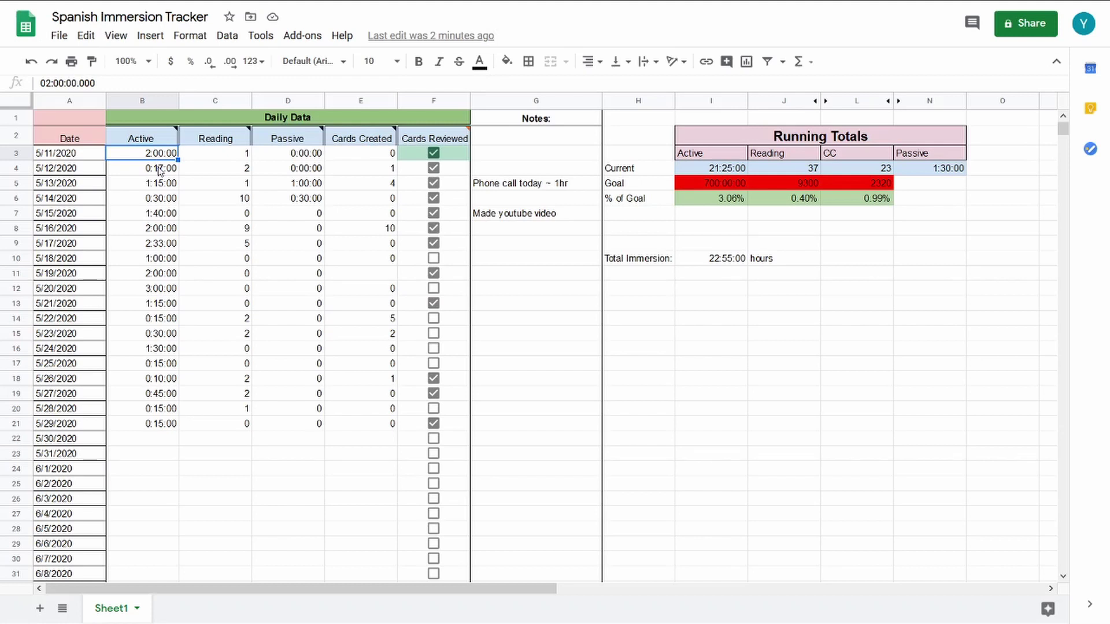
left_click(165, 247)
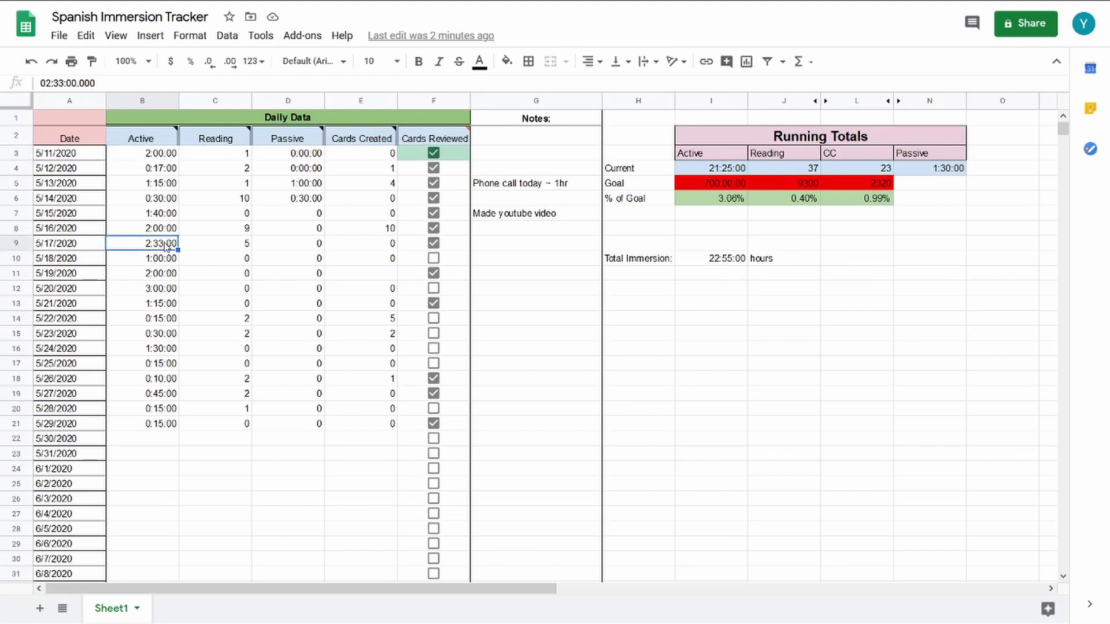
left_click_drag(155, 154, 157, 425)
left_click(218, 473)
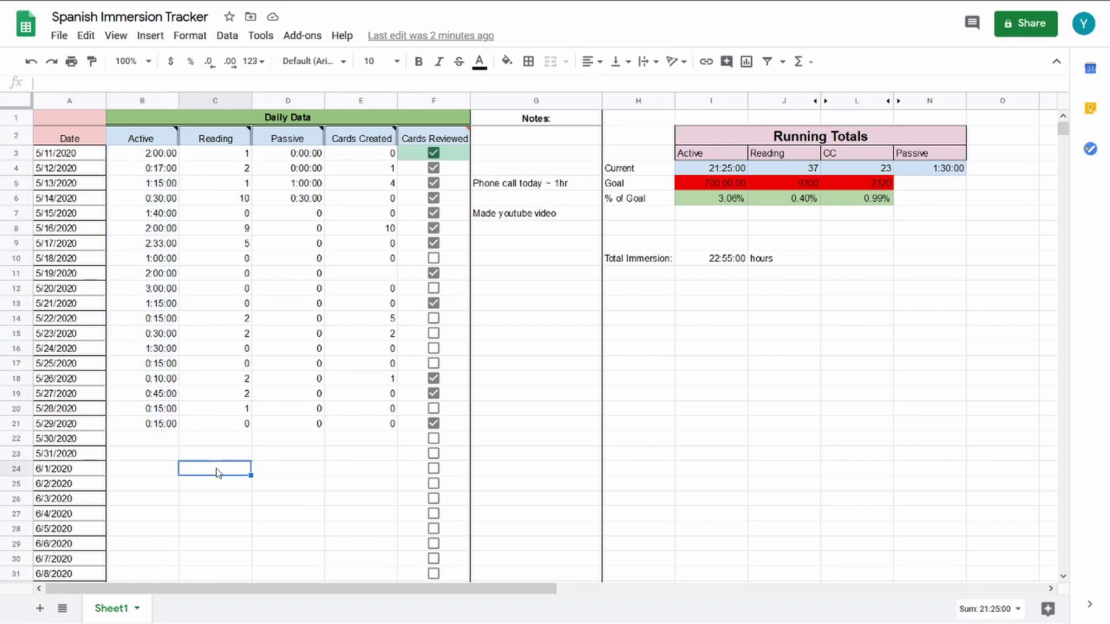
- Examine the Reading column's header note and review its daily page counts down the column
left_click(220, 133)
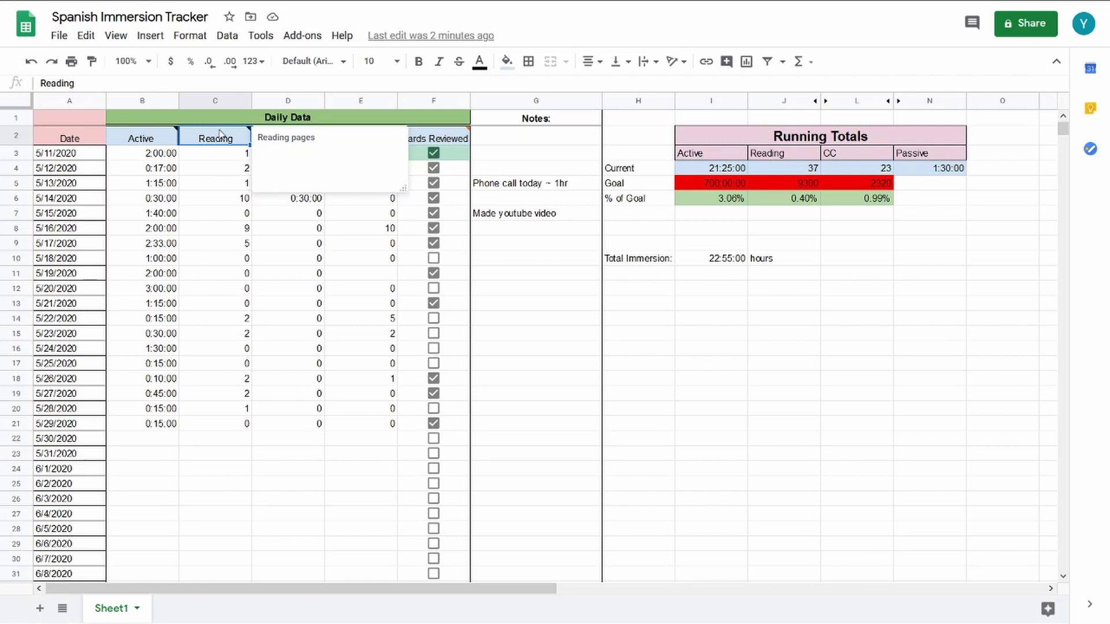
left_click(225, 159)
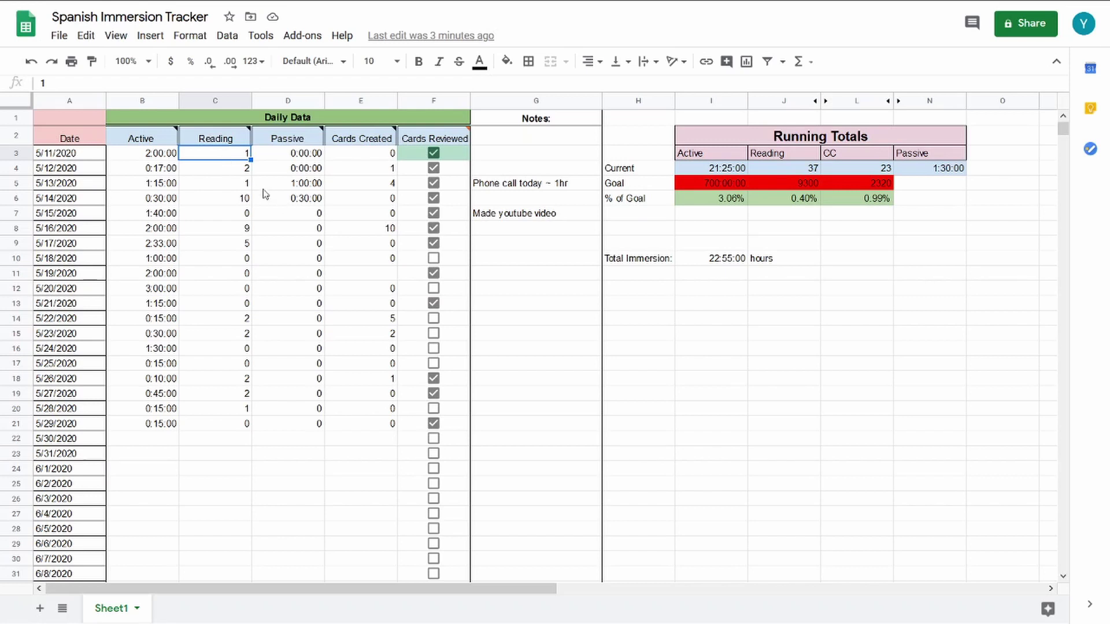
left_click(239, 173)
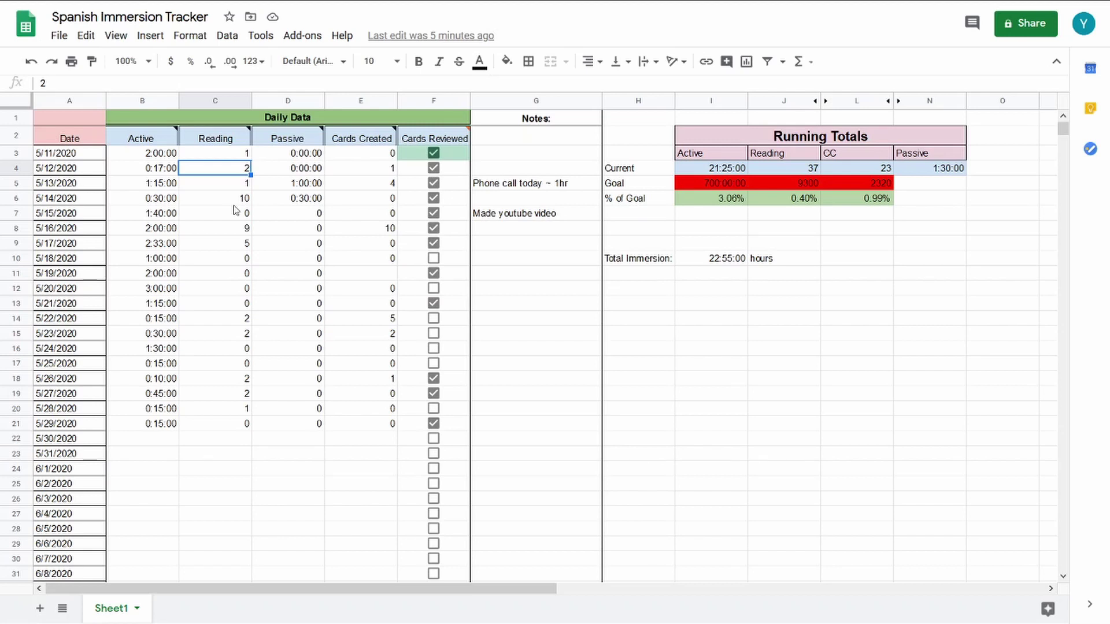
key("Down")
key("Down")
key("Down")
key("Down")
key("Down")
key("Down")
key("Down")
key("Down")
key("Down")
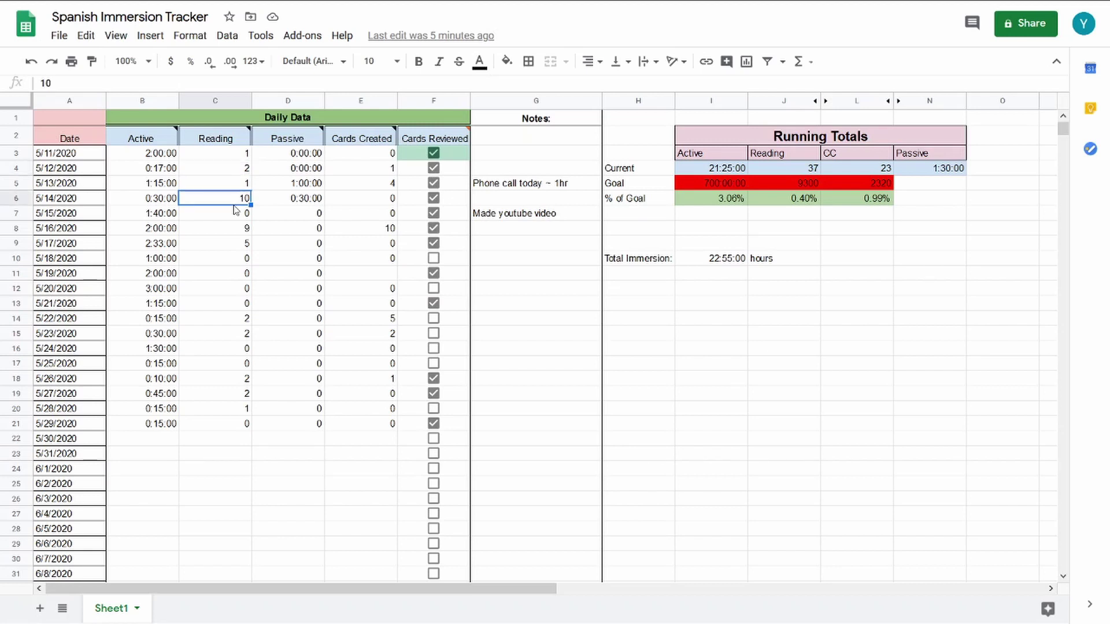
key("Down")
key("Down")
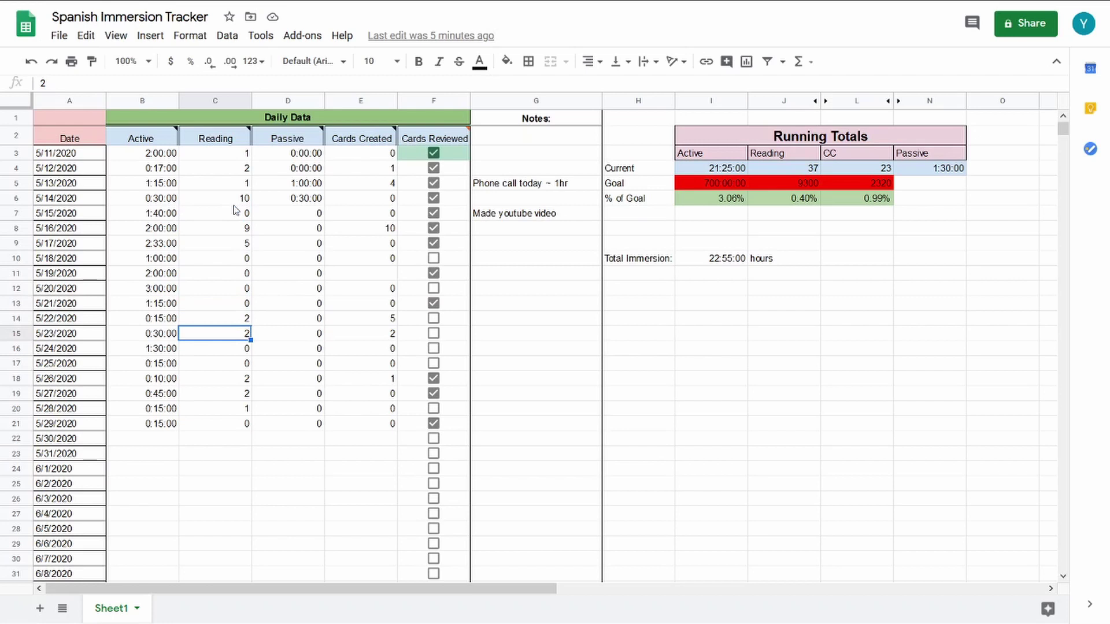
key("Down")
key("Down")
key("Down")
key("Down")
key("Down")
key("Down")
key("Up")
key("Up")
key("Up")
key("Up")
key("Up")
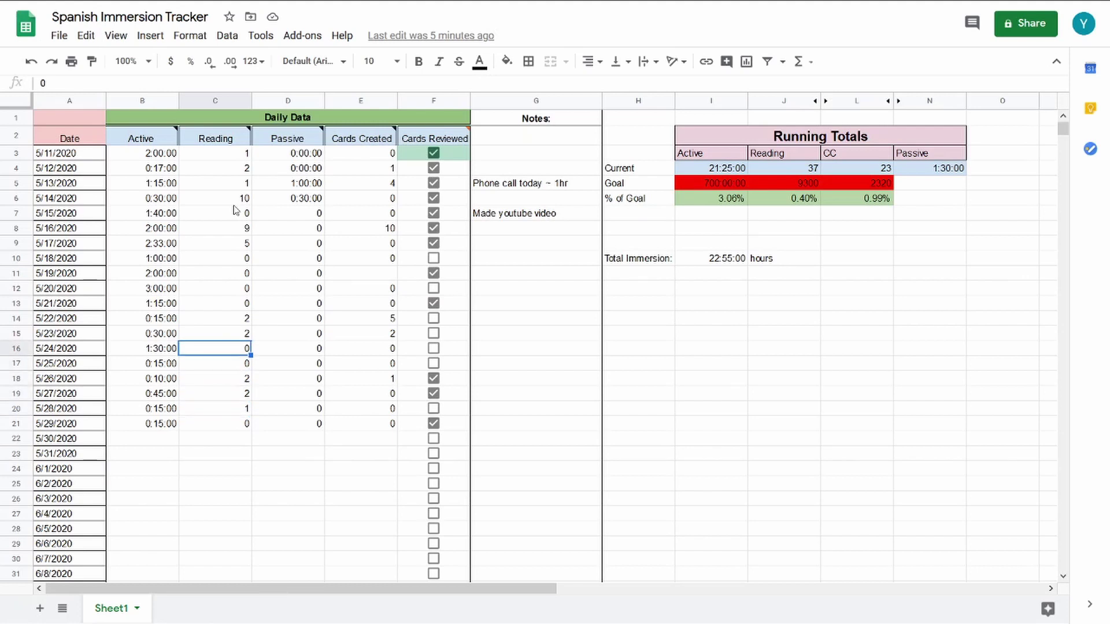
key("Up")
key("Up")
key("Down")
- Examine the Passive column's header note and review its listening estimates for the first logged days
key("Right")
key("Up")
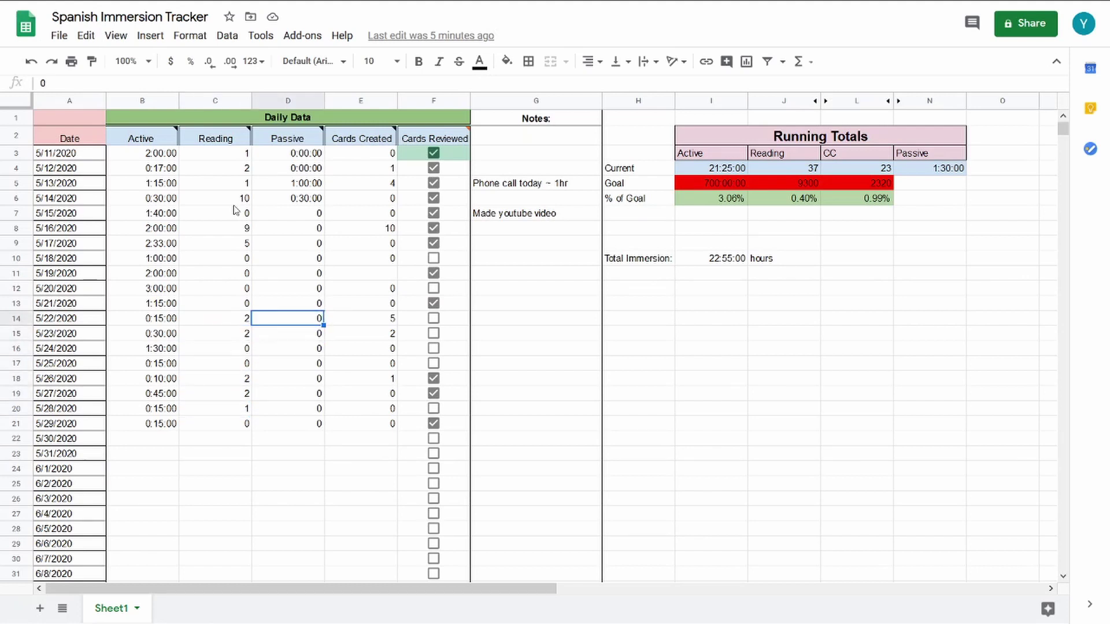
left_click(282, 157)
left_click(280, 218)
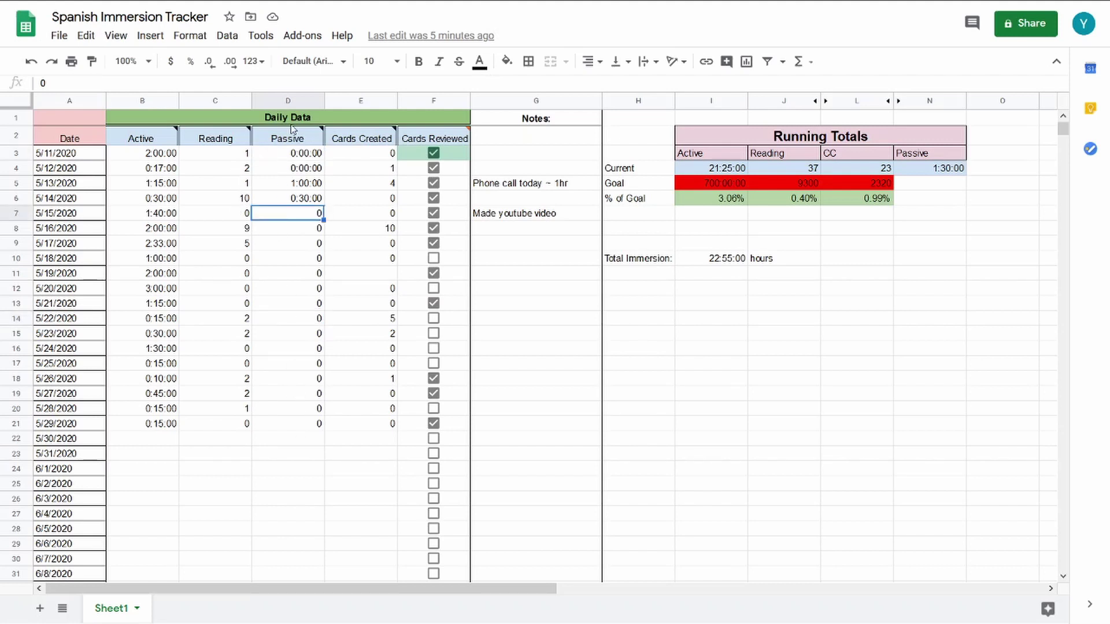
left_click(287, 143)
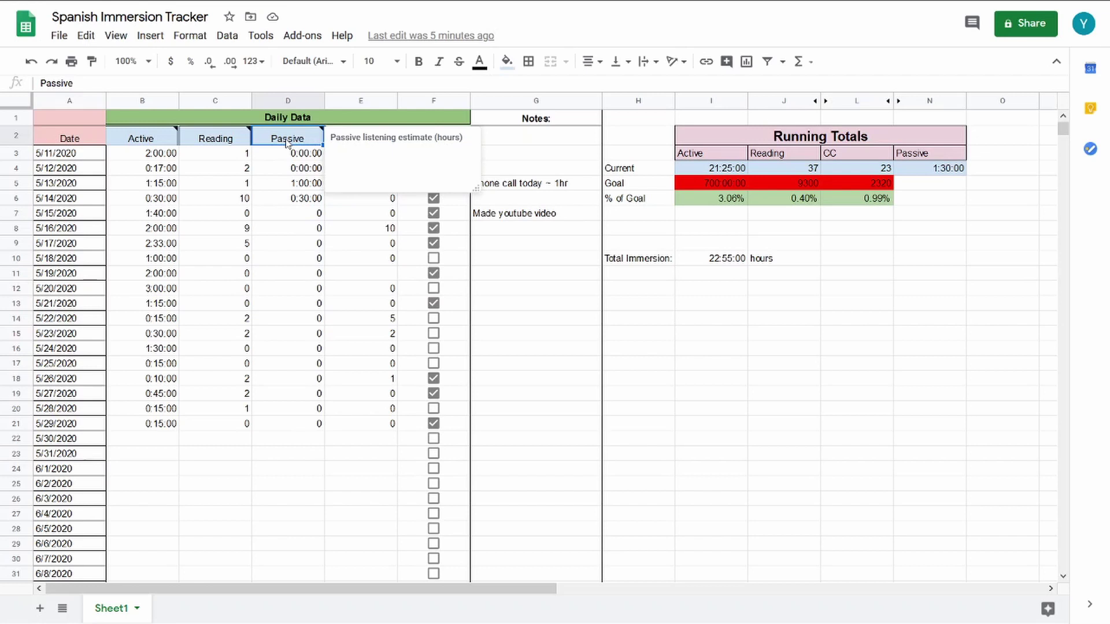
key("Down")
key("Down")
key("Down")
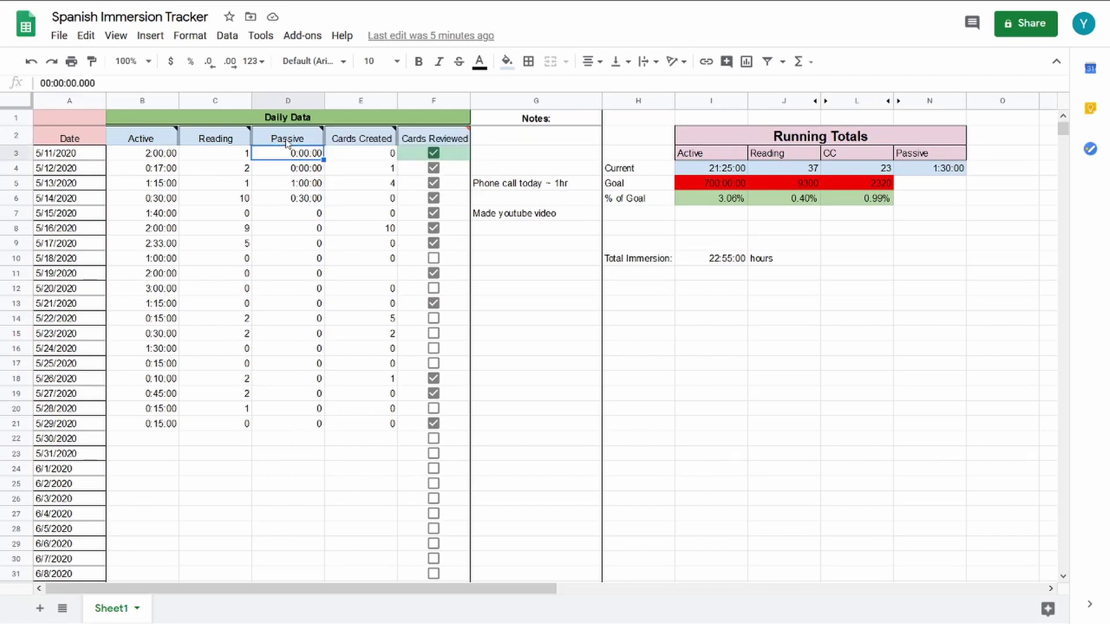
key("Down")
key("Down")
key("Down")
key("Up")
key("Up")
key("Up")
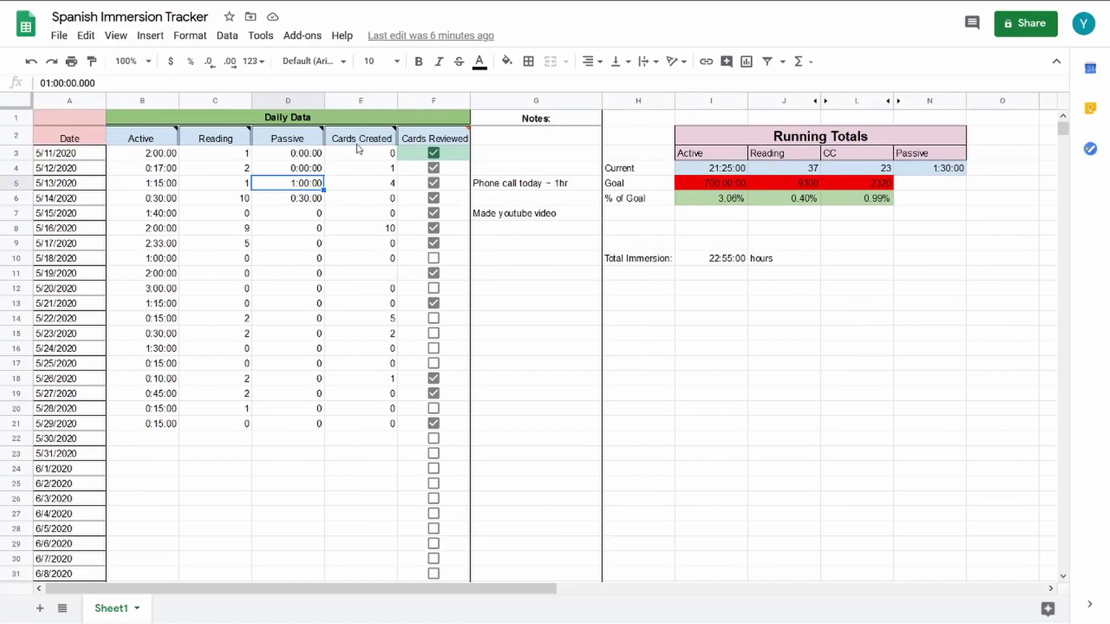
- Examine the Cards Created column's header note and daily entries, as well as the Cards Reviewed heading
left_click(357, 144)
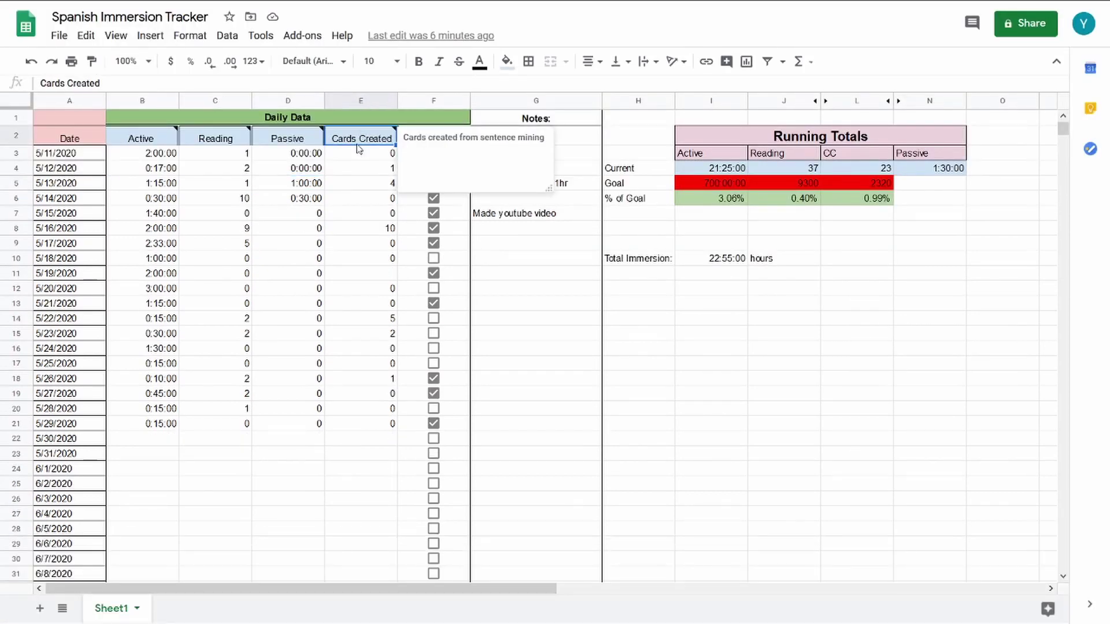
key("Down")
key("Down")
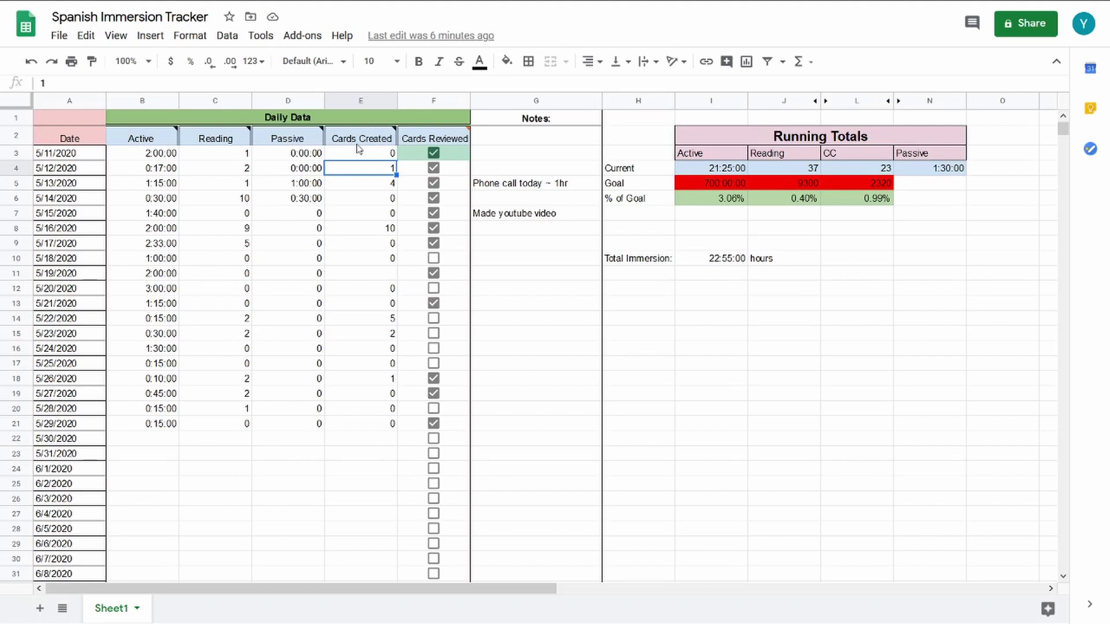
key("Down")
key("Down")
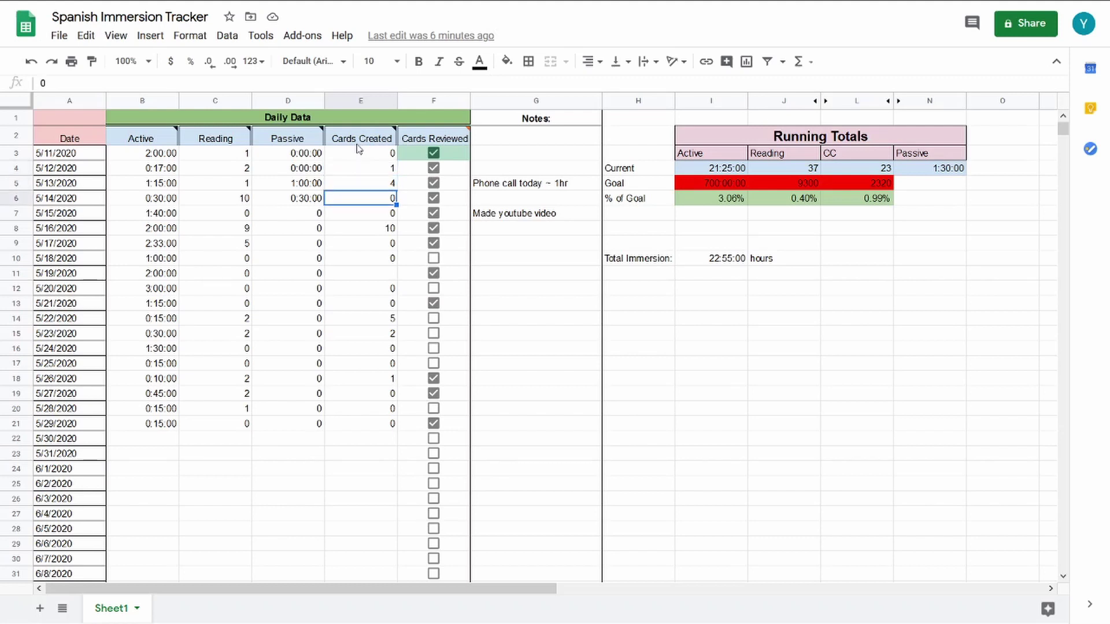
key("Down")
key("Down")
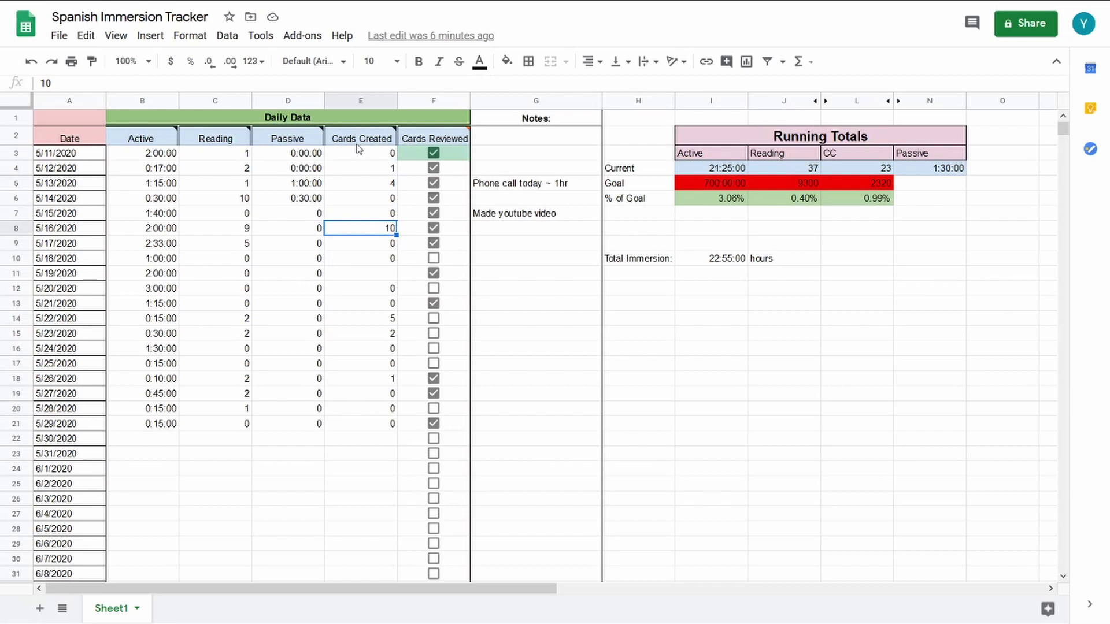
key("Down")
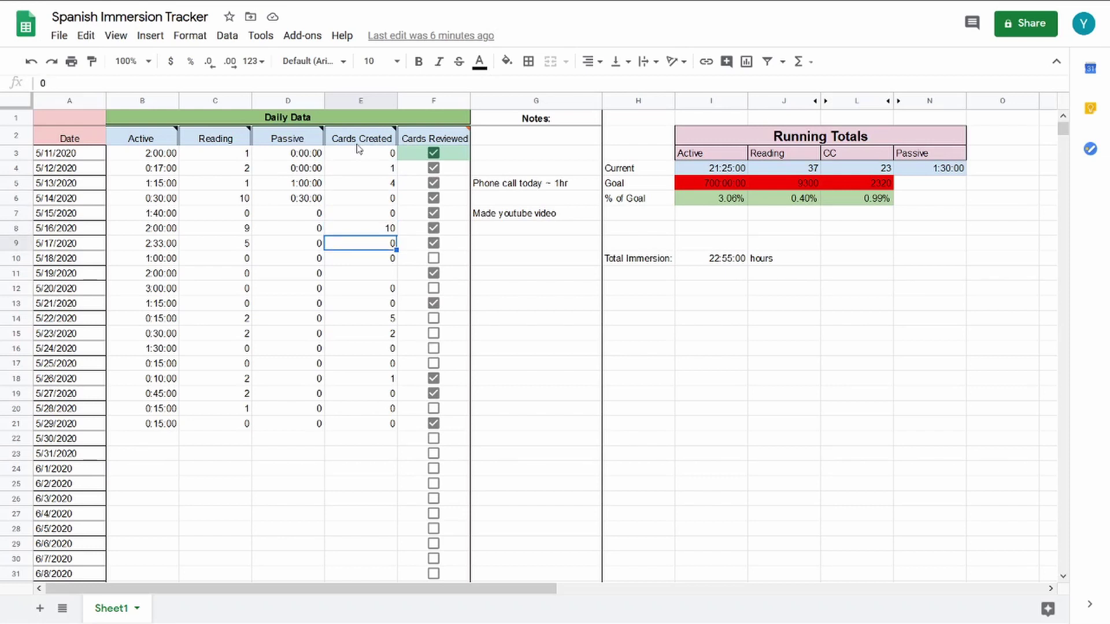
key("Up")
key("Up")
key("Down")
key("Down")
key("Down")
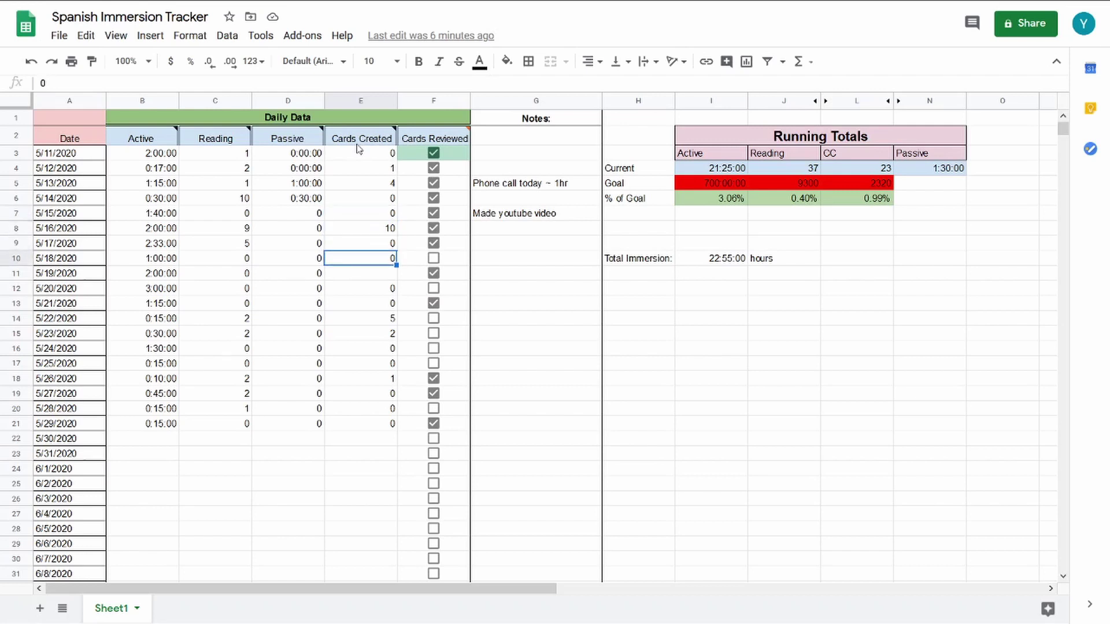
key("Down")
key("Down")
key("Down")
key("Up")
key("Up")
key("Up")
key("Up")
key("Up")
key("Up")
key("Up")
key("Down")
key("Up")
key("Down")
key("Down")
key("Down")
key("Down")
key("Down")
key("Down")
key("Up")
key("Down")
key("Down")
key("Up")
key("Up")
key("Up")
key("Down")
key("Down")
key("Down")
key("Down")
key("Up")
key("Up")
key("Up")
key("Up")
left_click(402, 129)
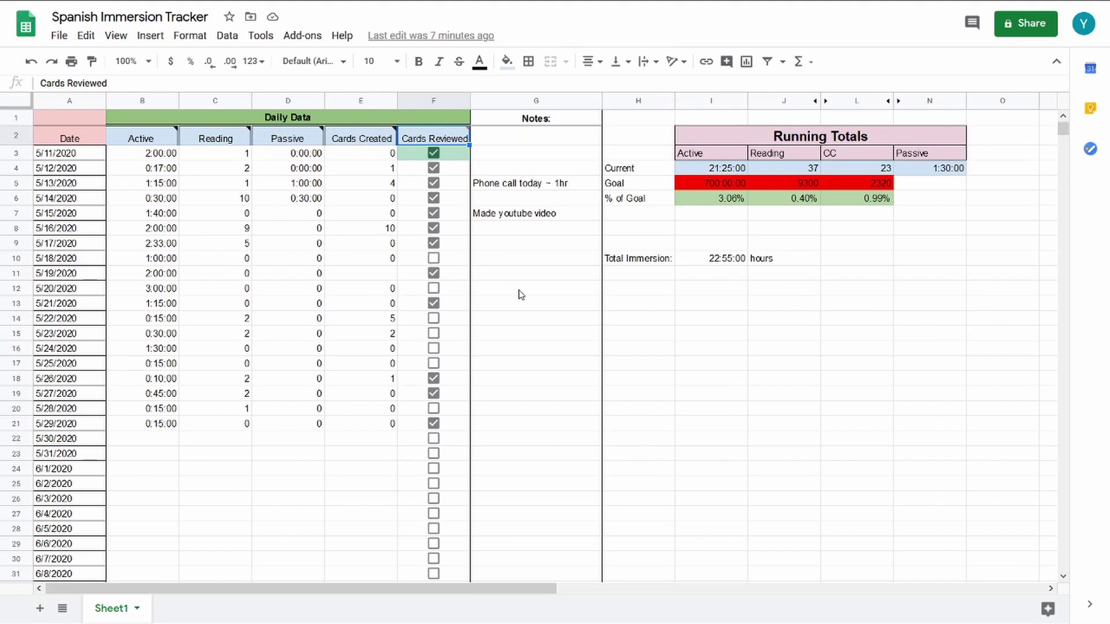
- Review the phone call note for 5/13/2020 in the Notes column against the daily data in the same row
left_click(507, 244)
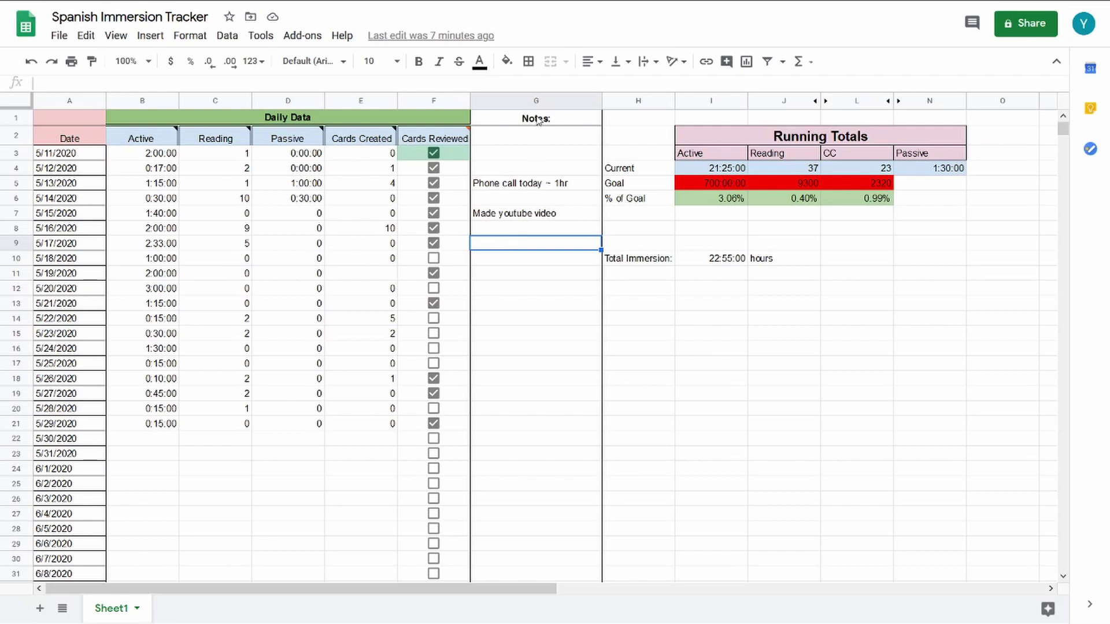
left_click(537, 119)
left_click(513, 168)
key("Down")
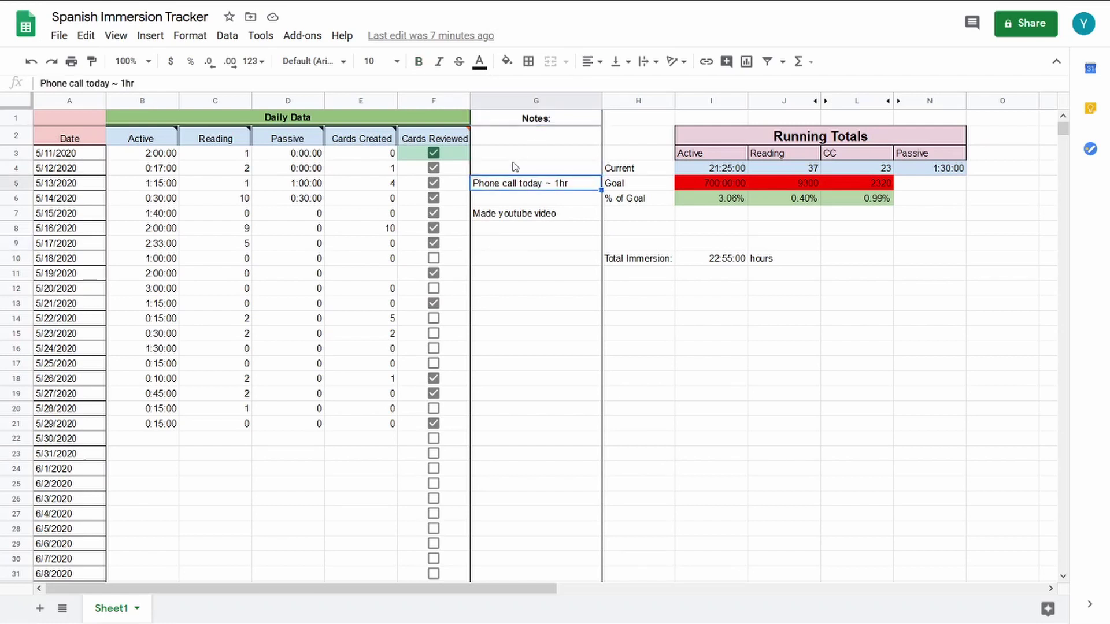
key("Down")
key("Up")
key("Up")
key("Down")
key("Down")
key("Up")
key("Left")
key("Left")
key("Left")
key("Left")
key("Left")
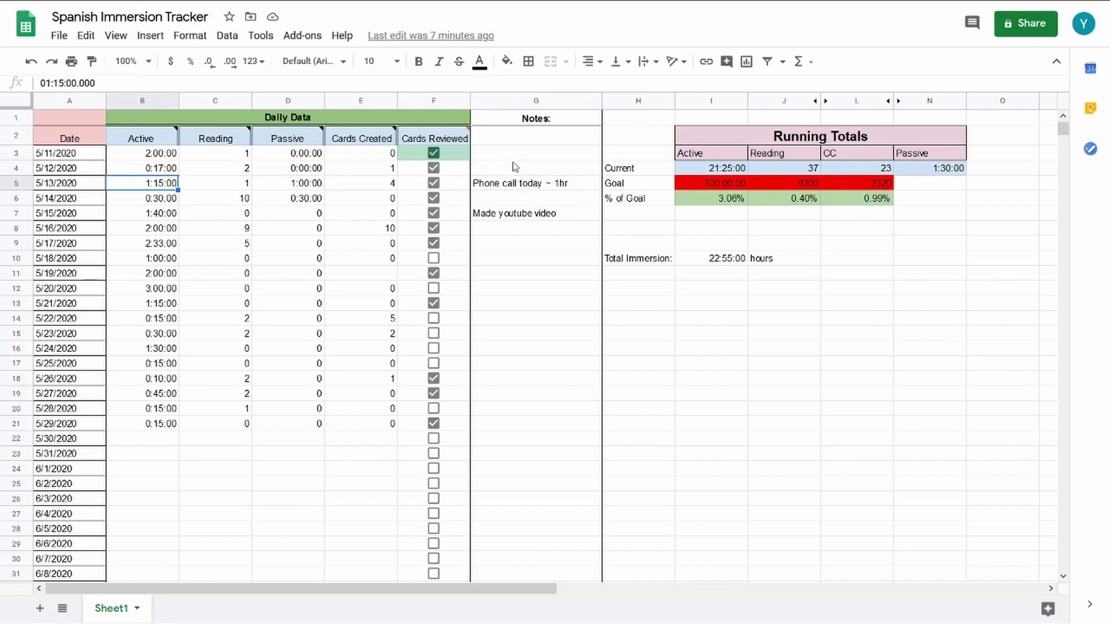
key("Right")
key("Right")
key("Right")
key("Right")
key("Right")
key("Right")
key("Left")
- Review the YouTube video note for 5/15/2020 and the remaining Notes cells down to 5/29/2020
key("Down")
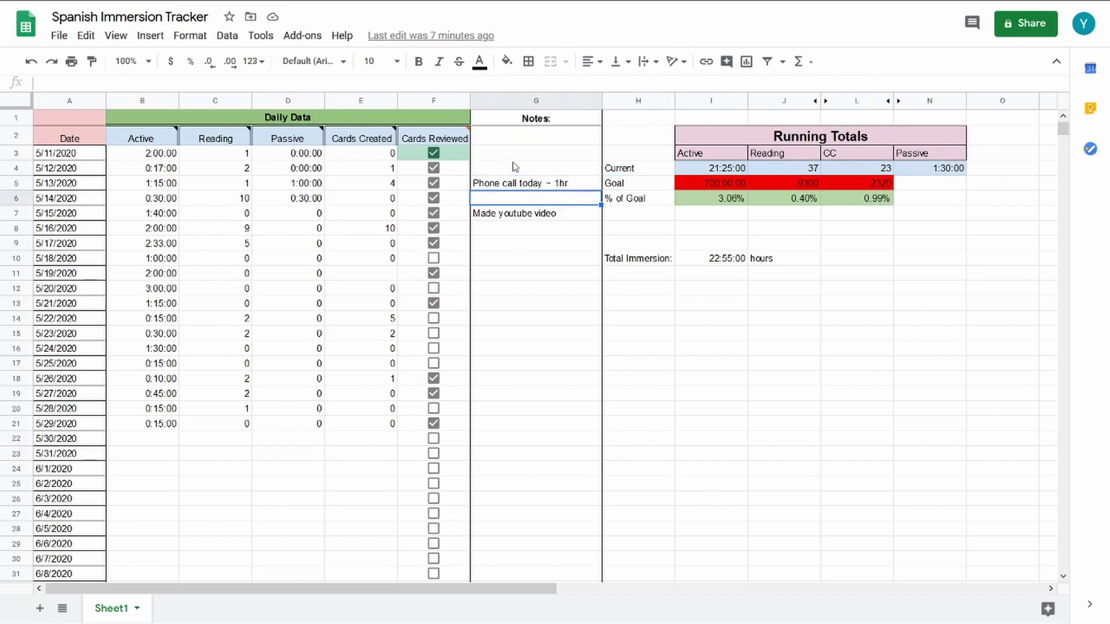
key("Down")
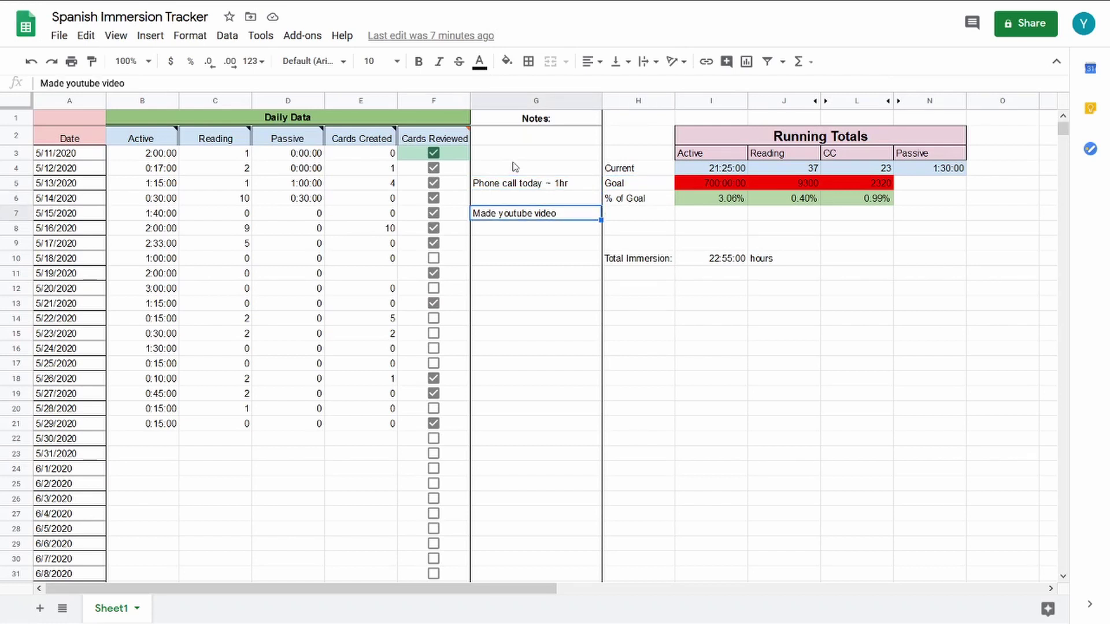
key("Down")
key("Down")
key("Down")
key("Down")
key("Down")
key("Down")
key("Down")
key("Down")
key("Down")
key("Down")
key("Down")
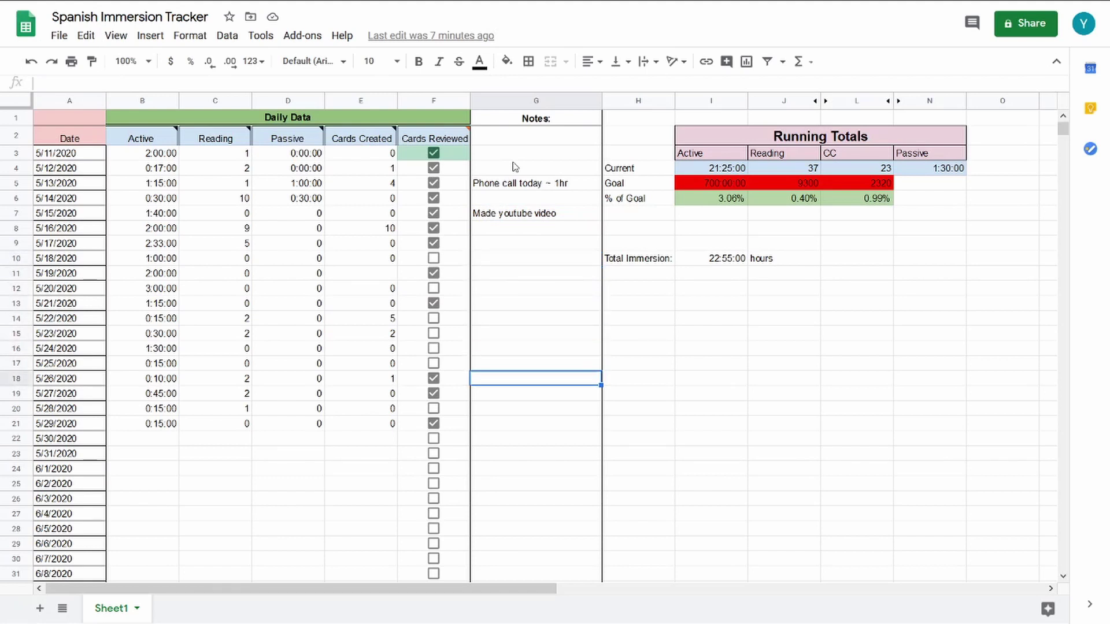
key("Down")
key("Down")
key("Down")
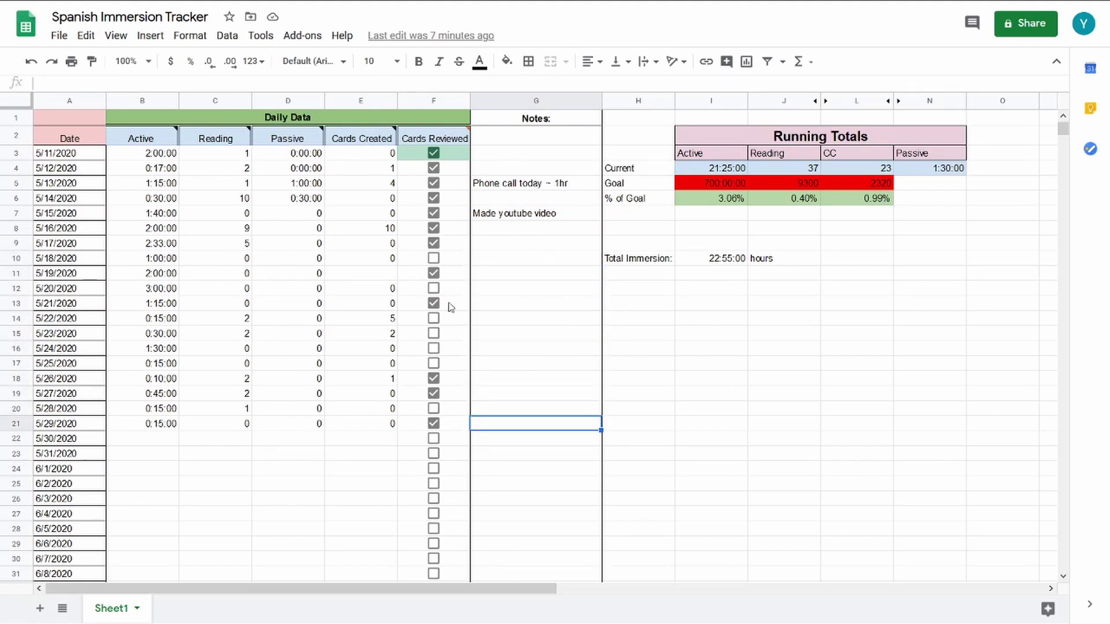
left_click(540, 307)
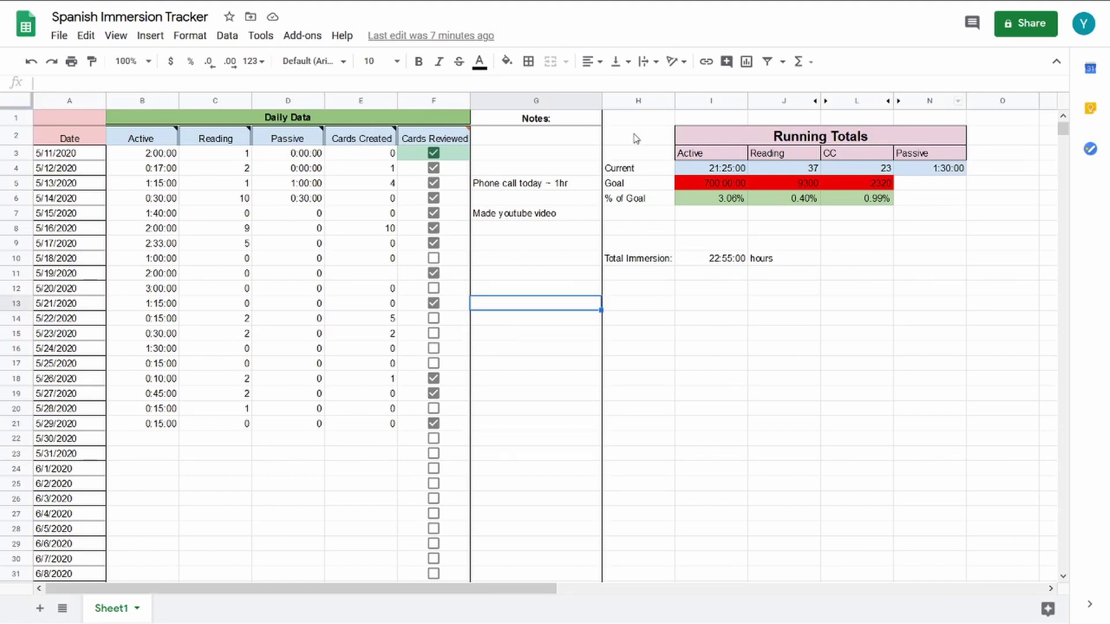
- Highlight the Running Totals section with the Total Immersion row, and inspect the formula behind the Current total for Active
left_click_drag(653, 133, 885, 268)
left_click(794, 316)
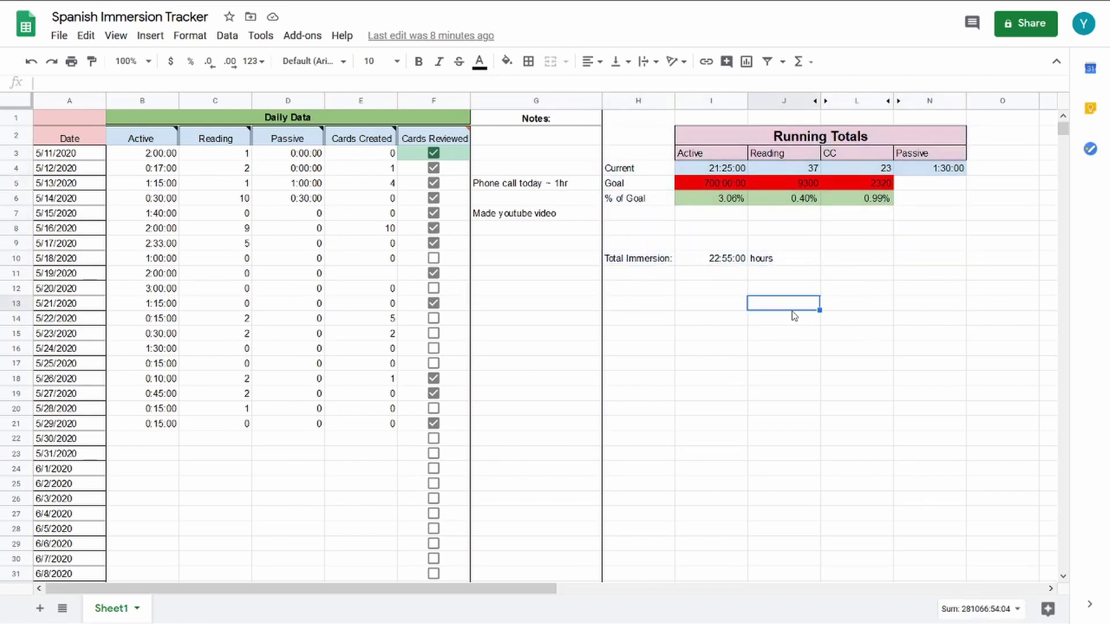
left_click(719, 168)
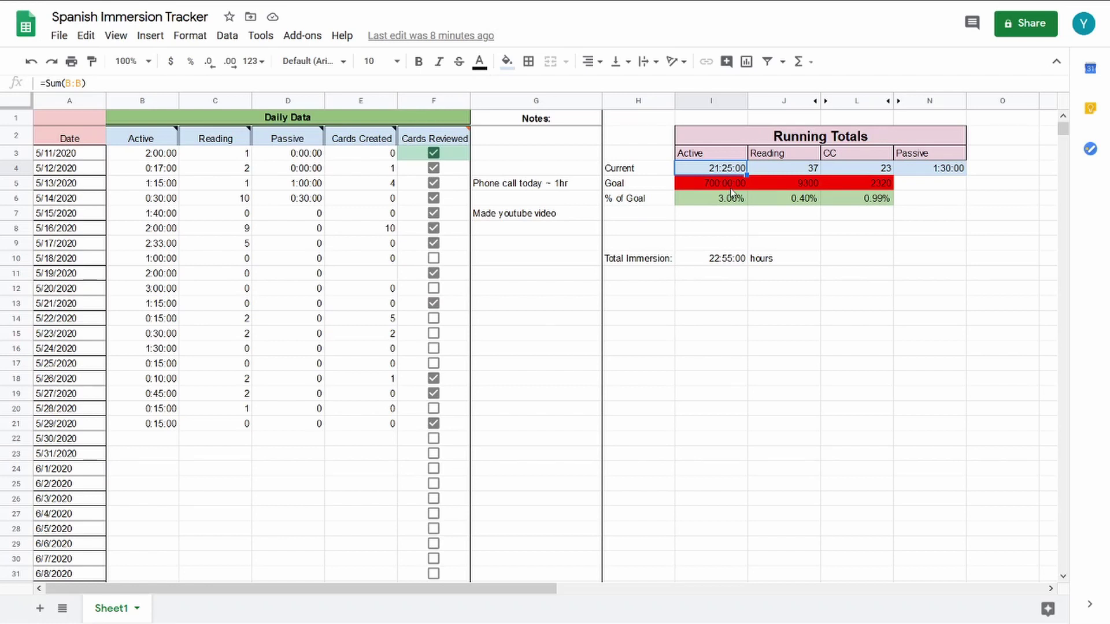
- Review the Goal values for Active, Reading and CC in Running Totals, and compare the CC goal with its Current formula
left_click(725, 179)
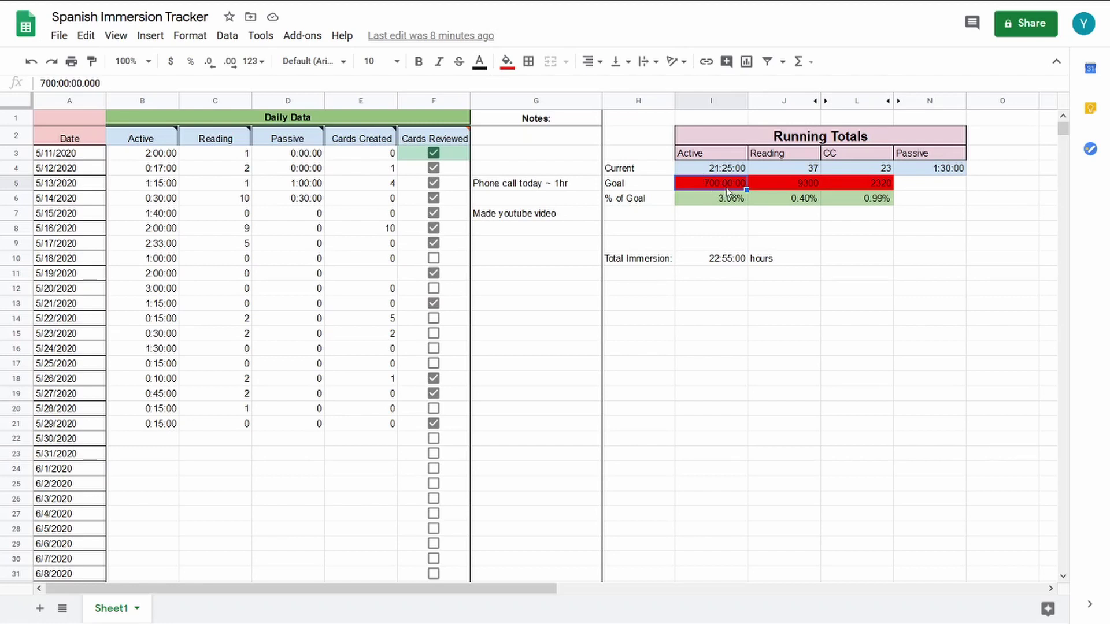
key("Right")
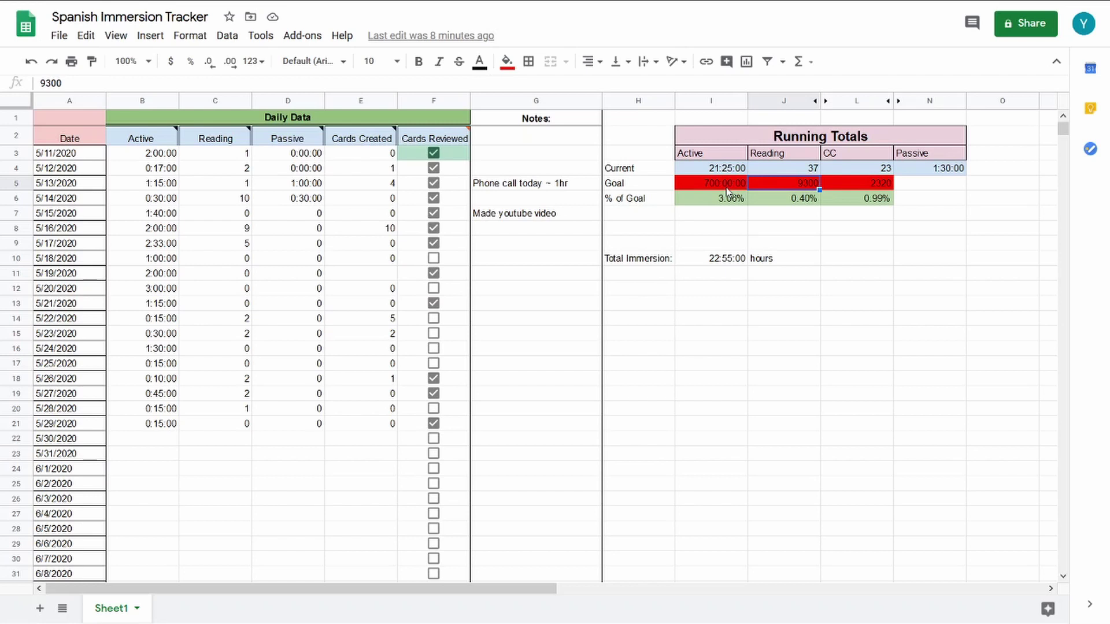
key("Right")
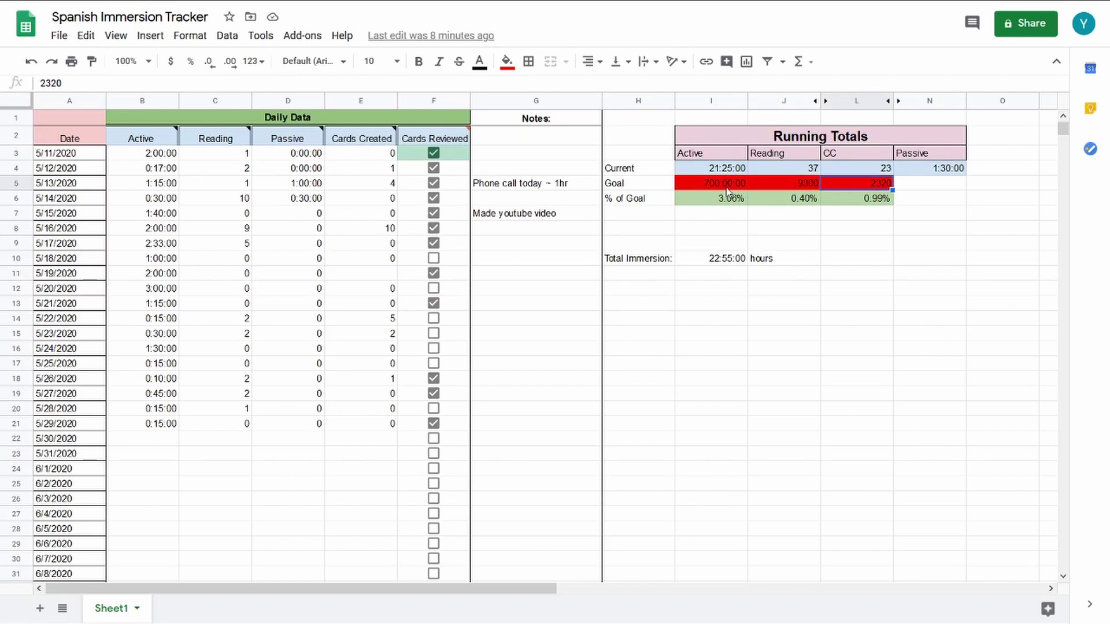
key("Up")
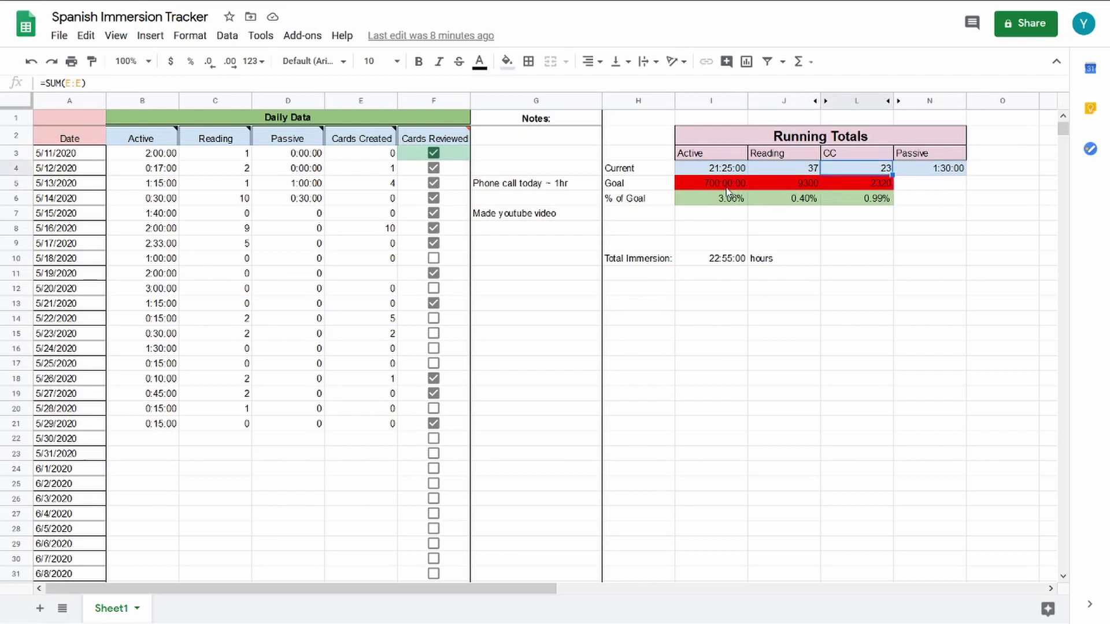
- Inspect the % of Goal formulas for Active, Reading and CC in the Running Totals table
key("Left")
key("Down")
key("Down")
key("Left")
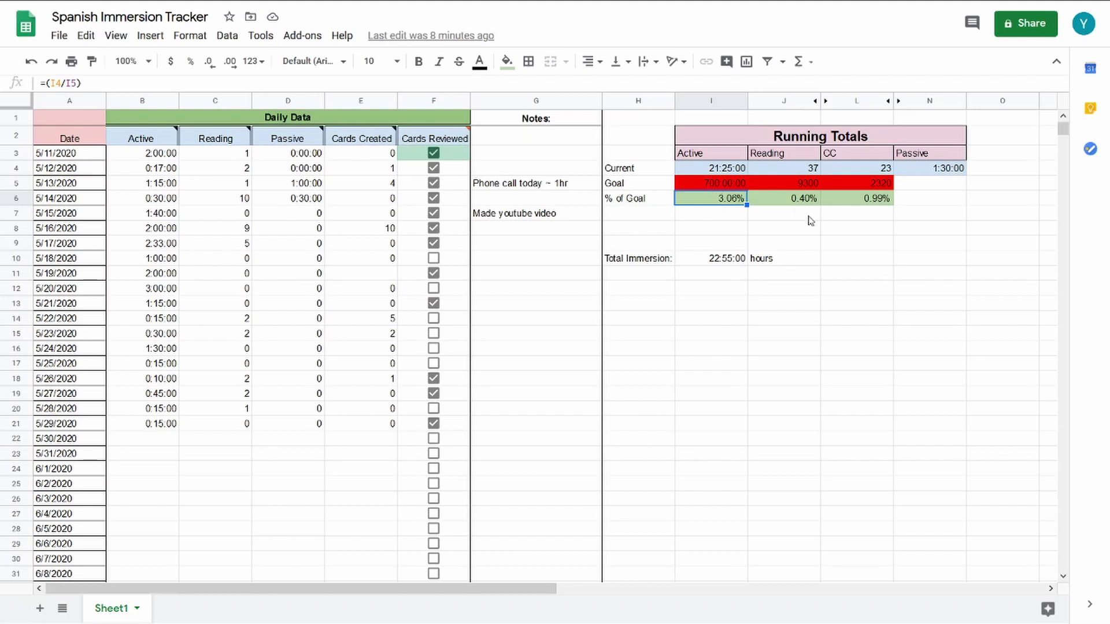
key("Right")
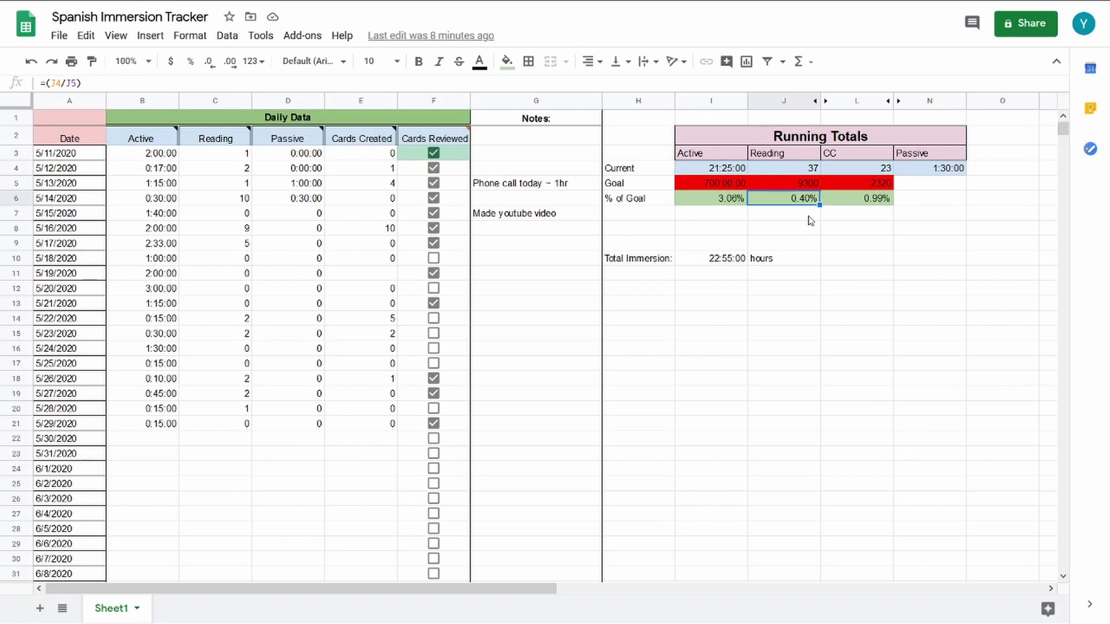
key("Right")
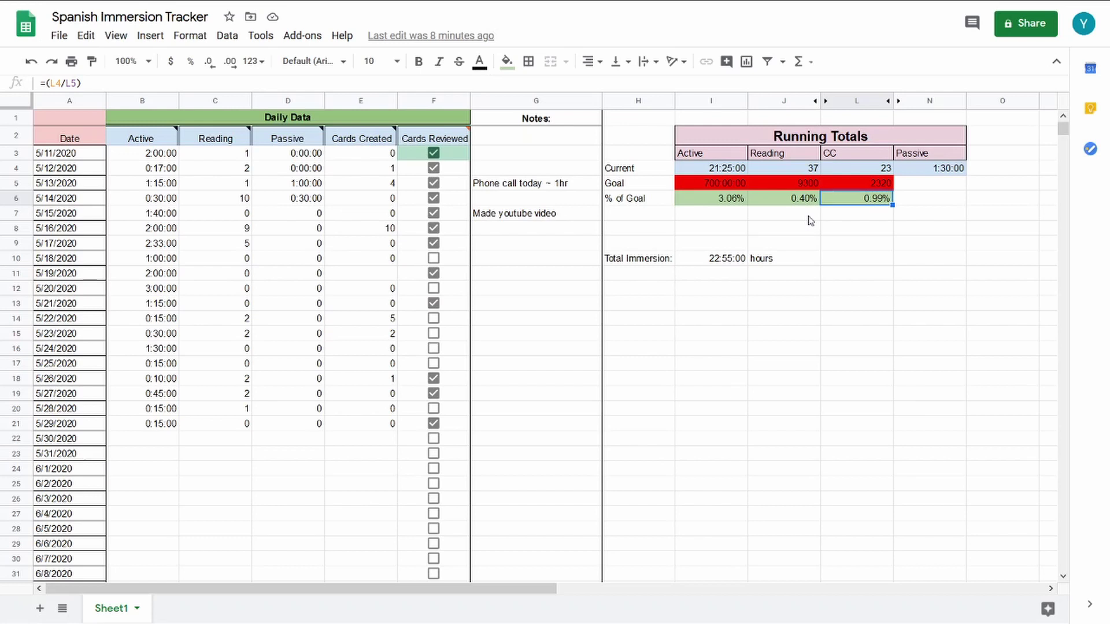
key("Down")
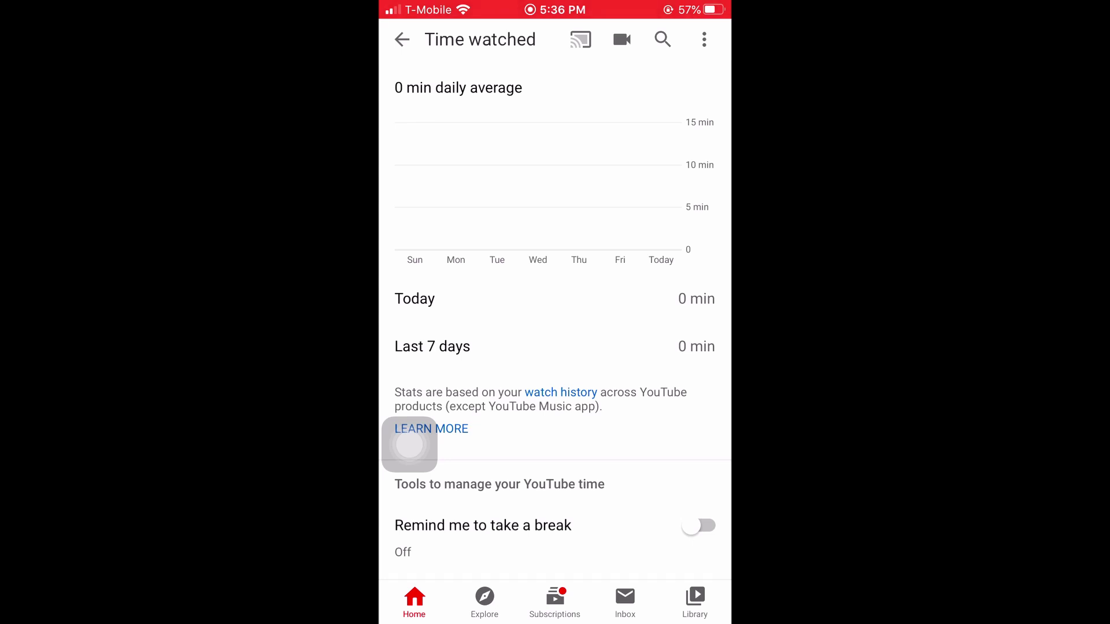
key("XF86AudioRaiseVolume")
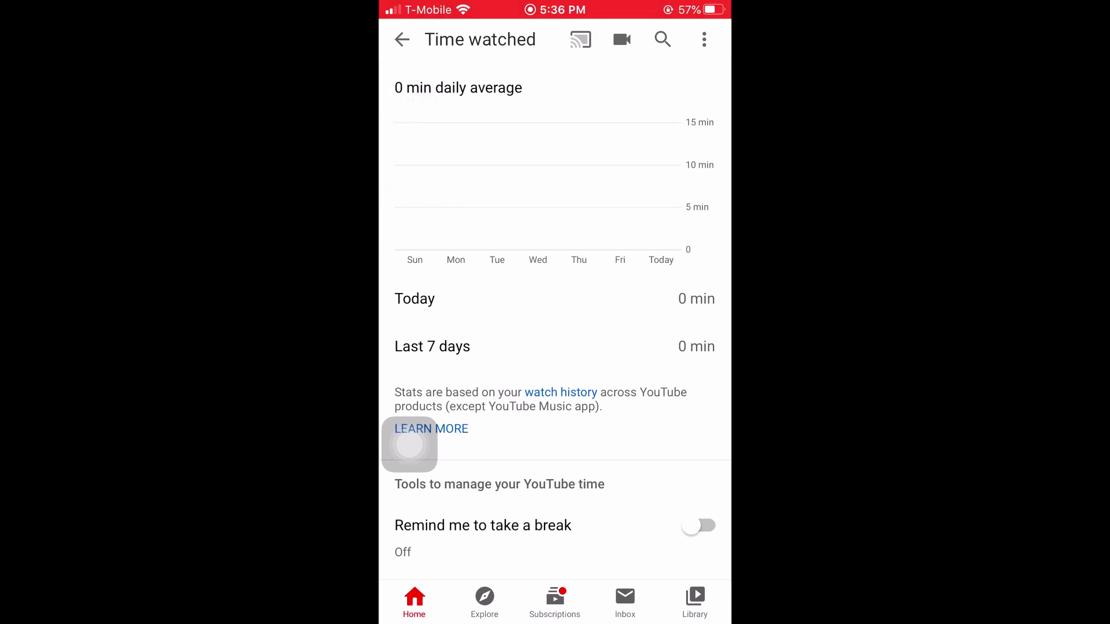